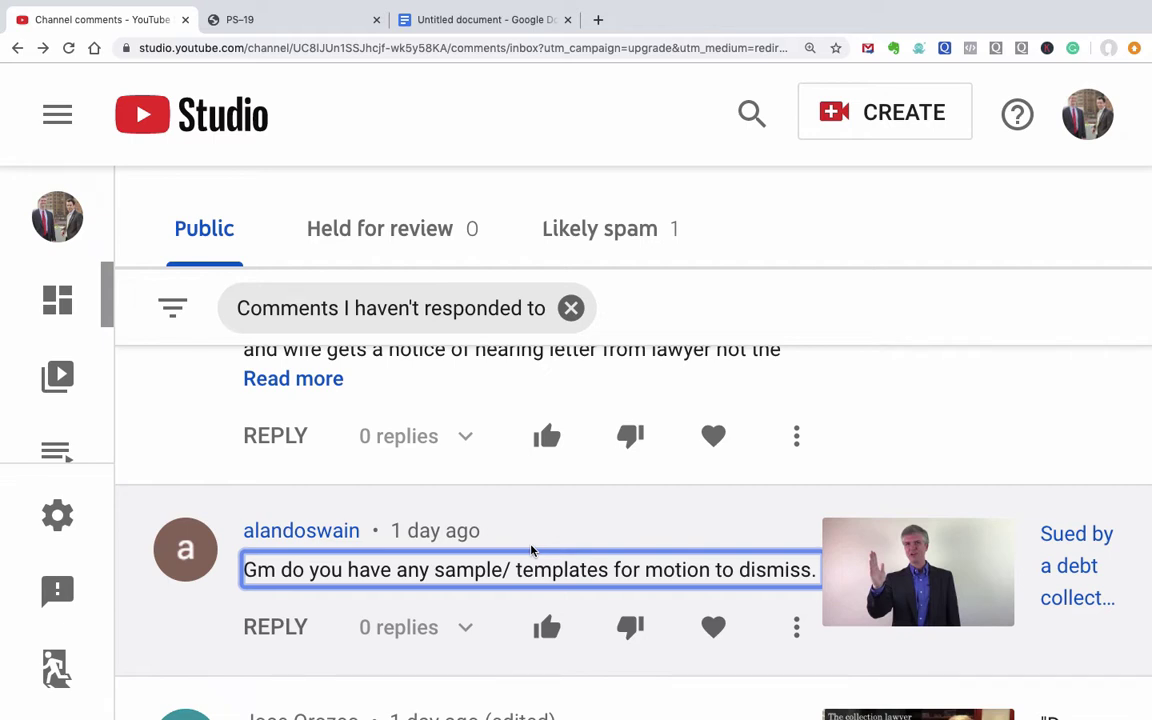
Step: Switch to the PS-19 Answer to Complaint PDF tab
click(289, 20)
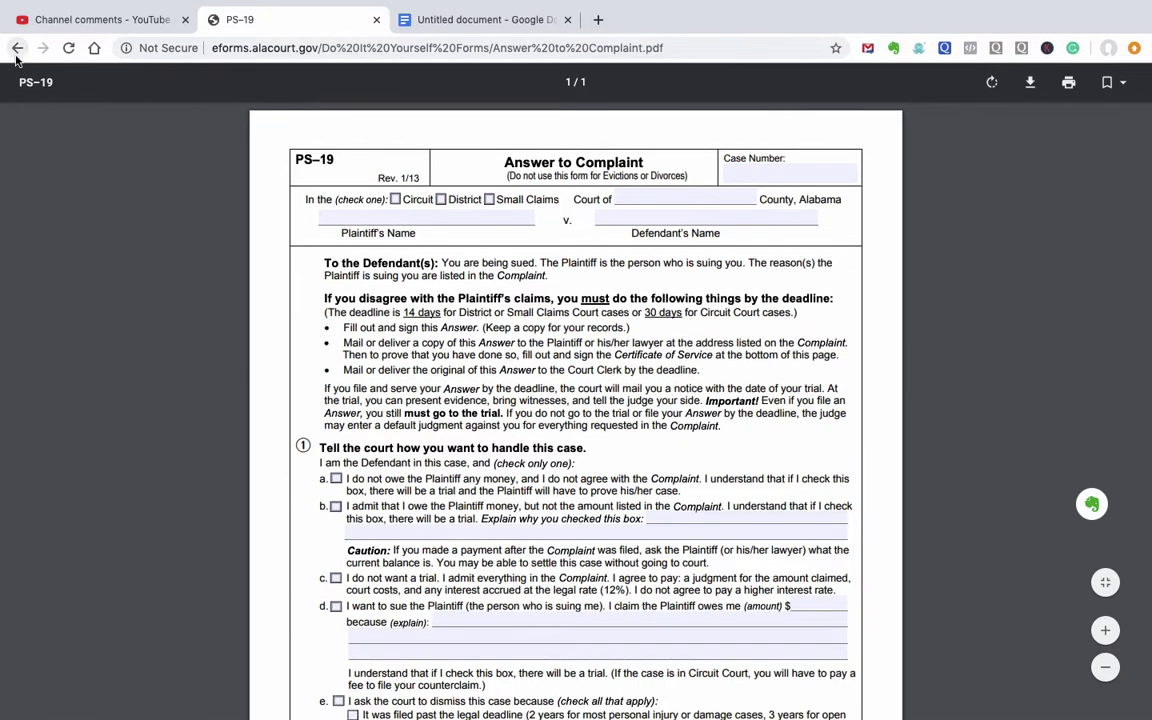
click(17, 49)
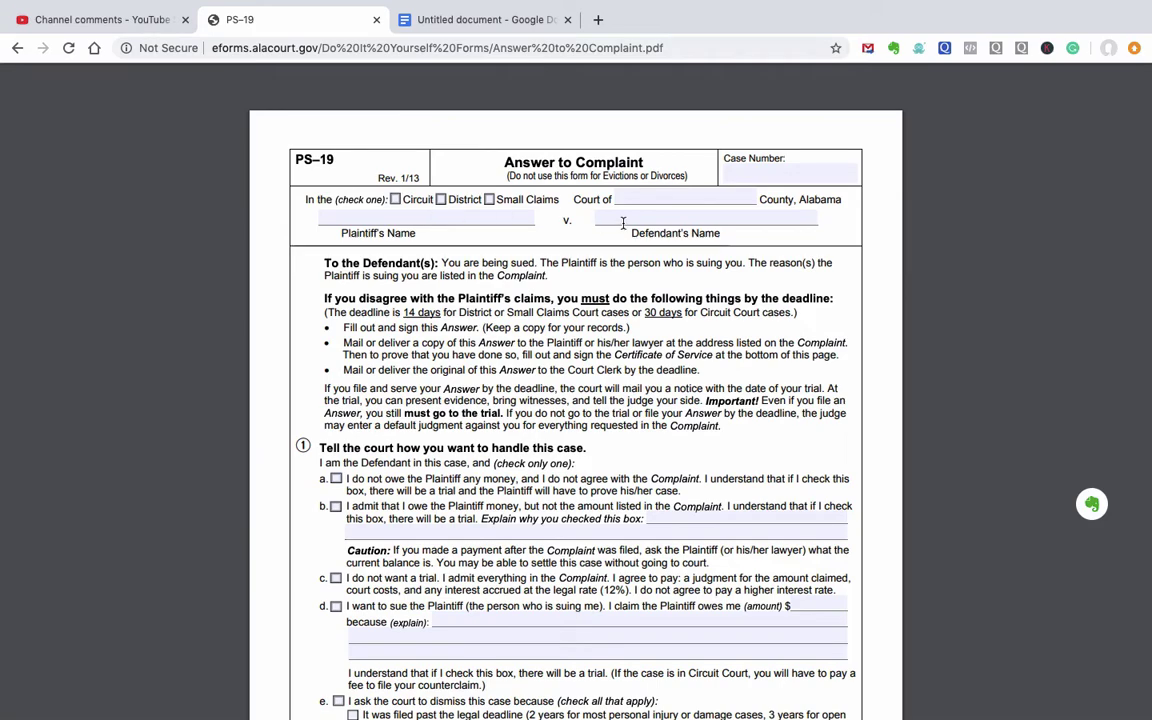
Step: Scroll down to option e and highlight 'the court to dismiss this case'
scroll(546, 372, down, 4)
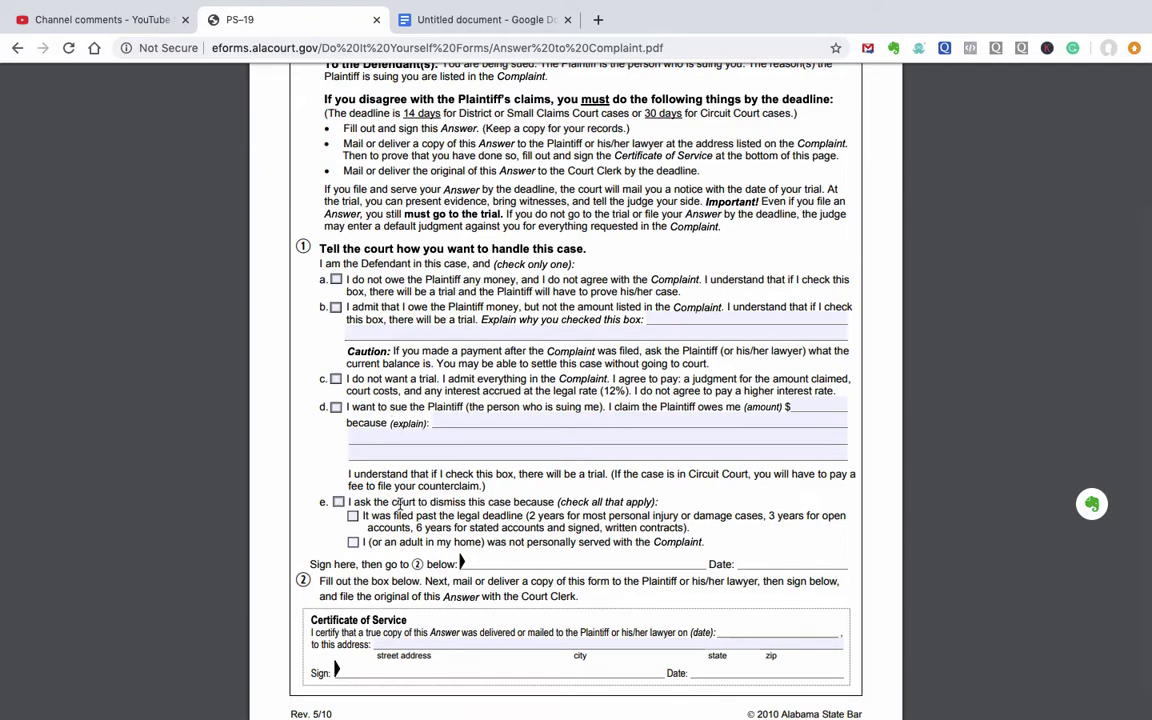
drag(368, 502, 511, 505)
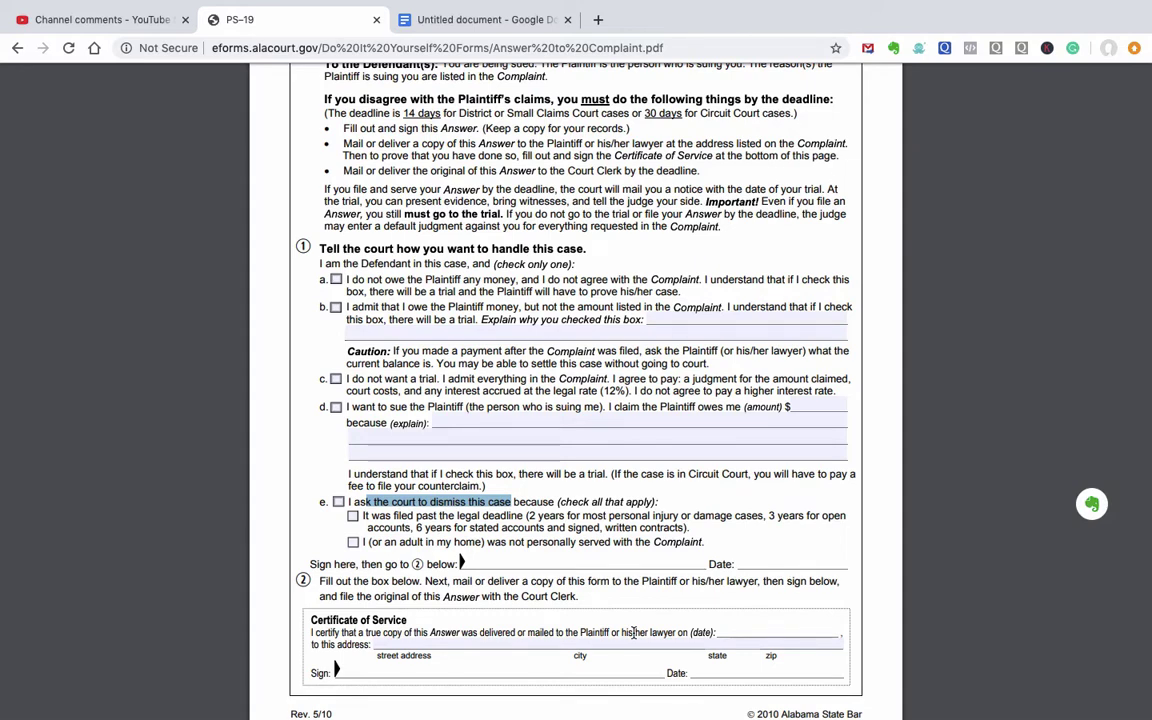
click(378, 20)
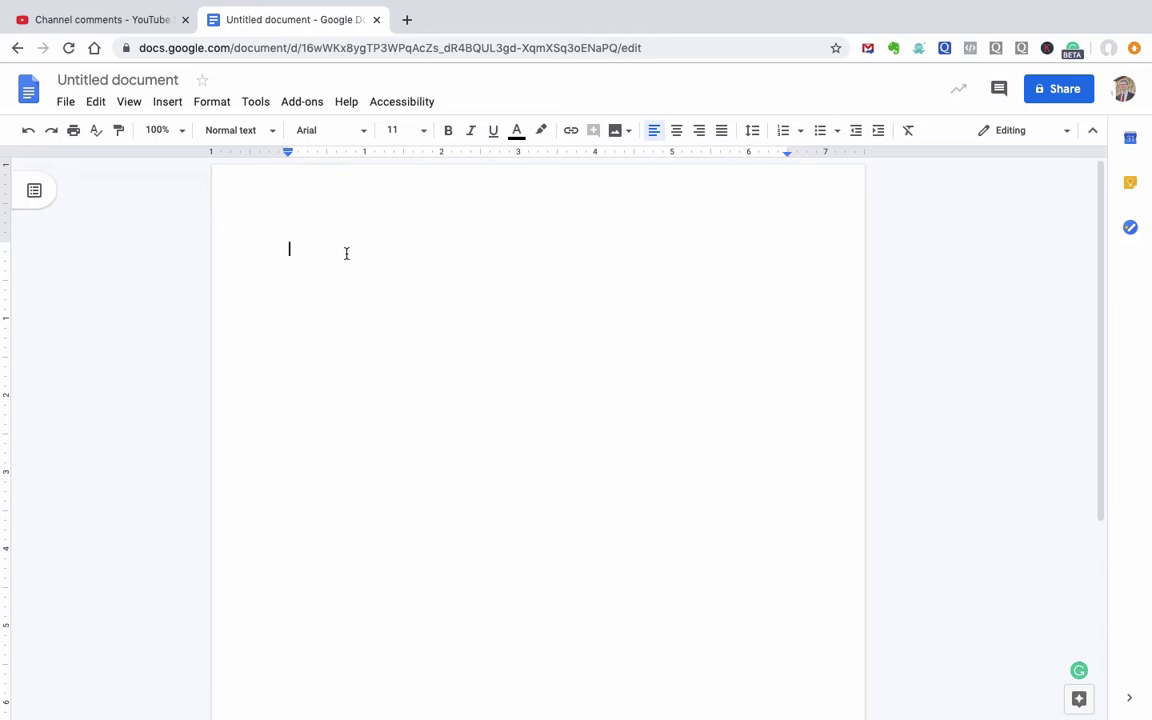
text(Court)
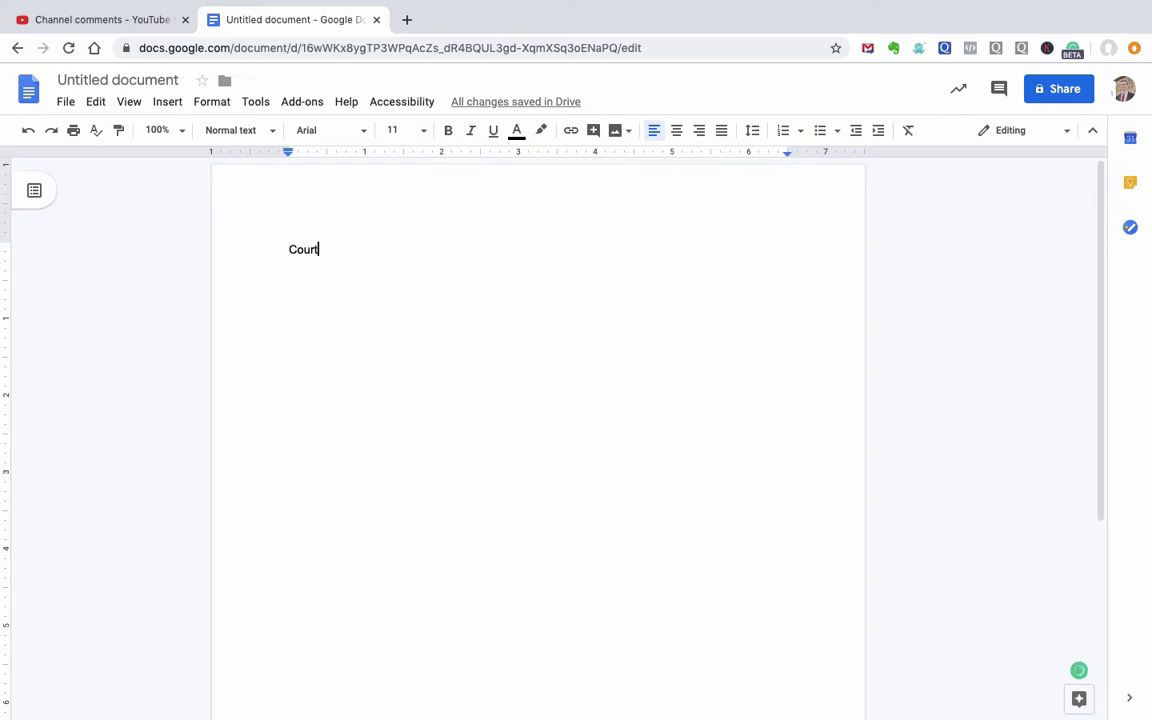
key(Return)
key(Return)
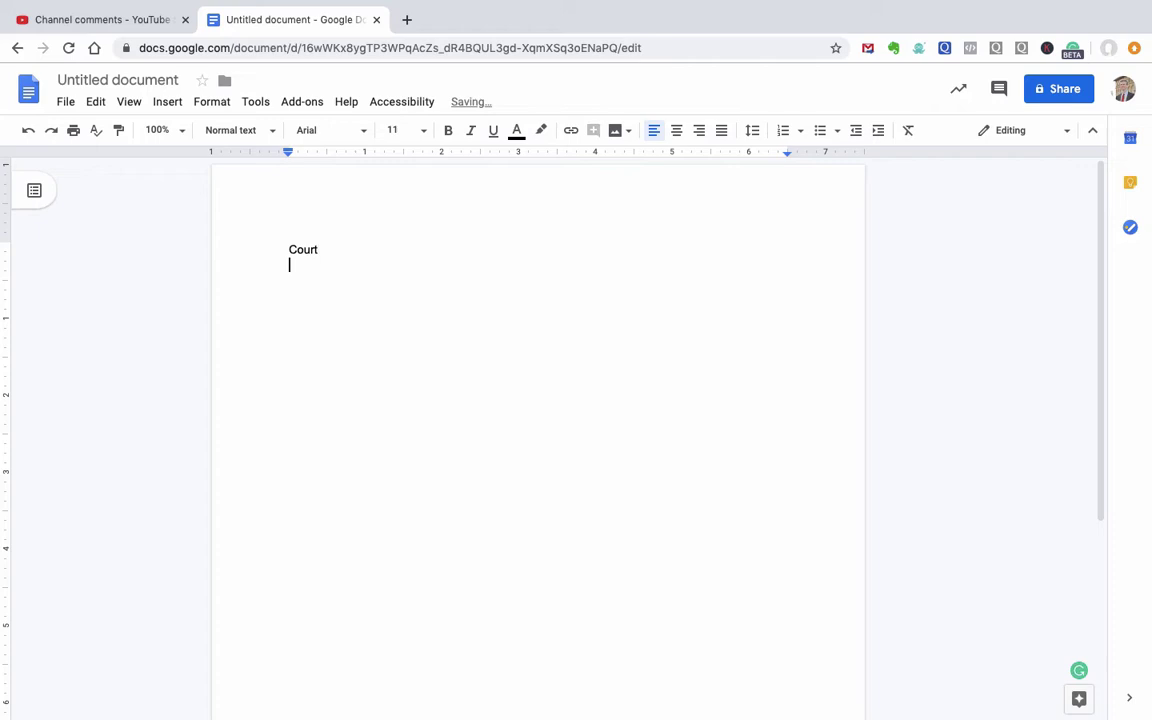
text(Plaintiff)
key(Return)
text(Defendant)
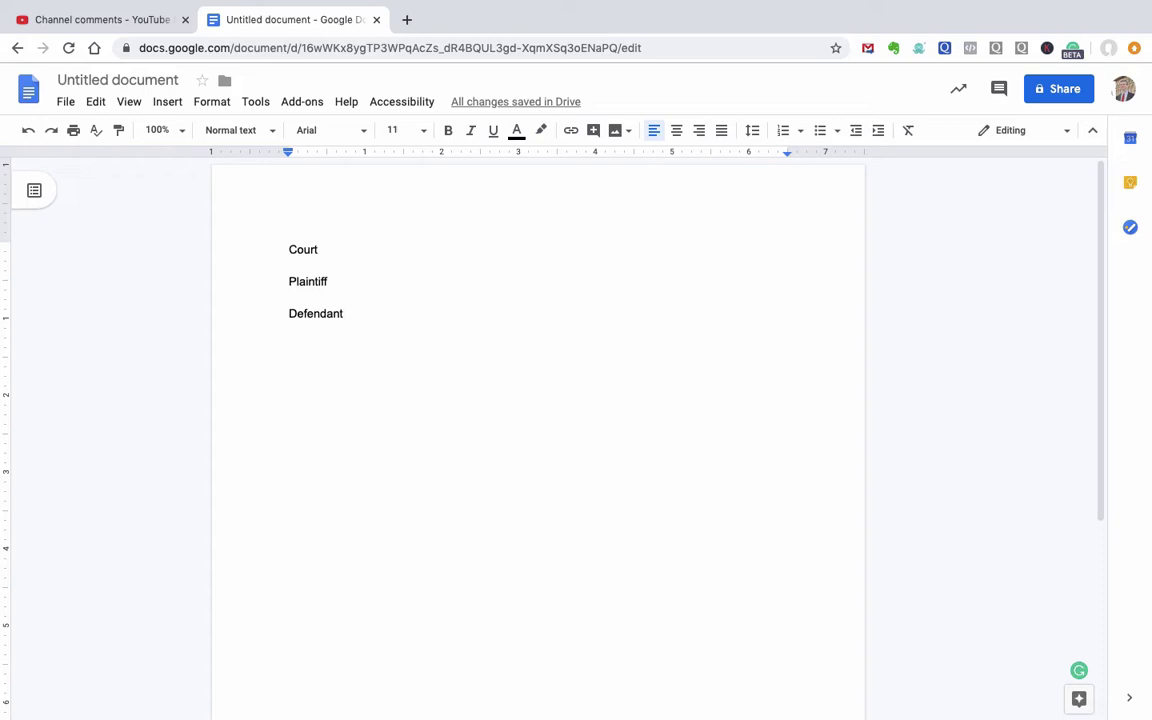
key(Return)
text(Case n)
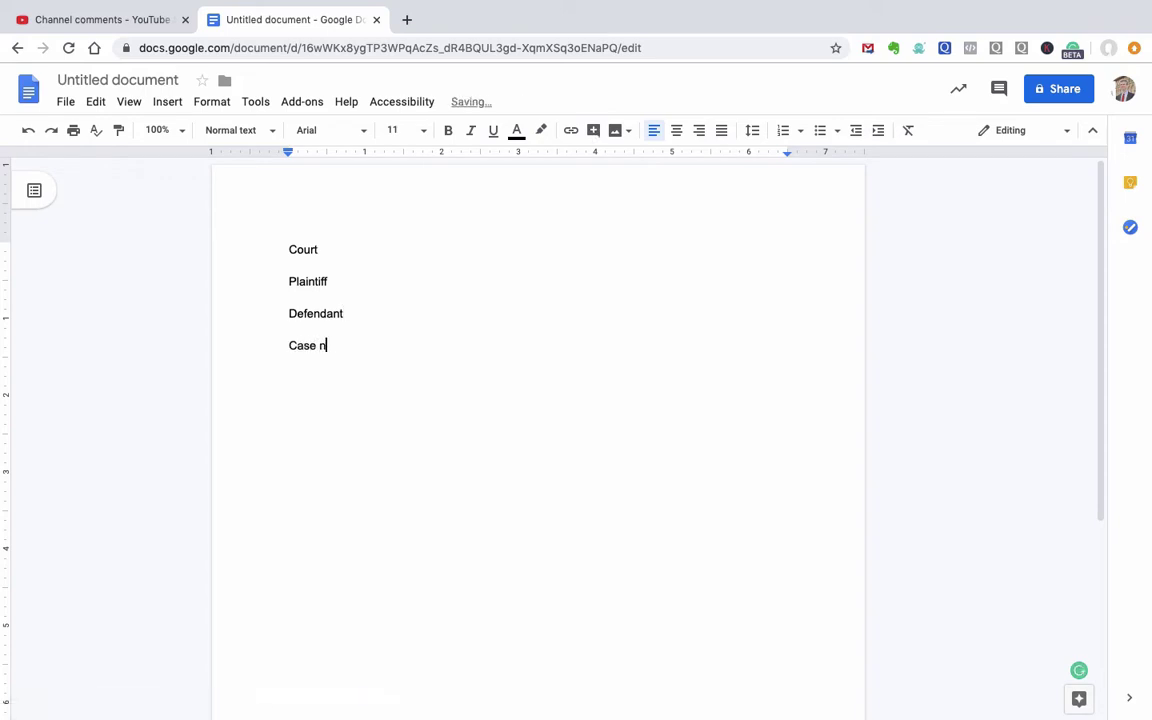
text(umber:  )
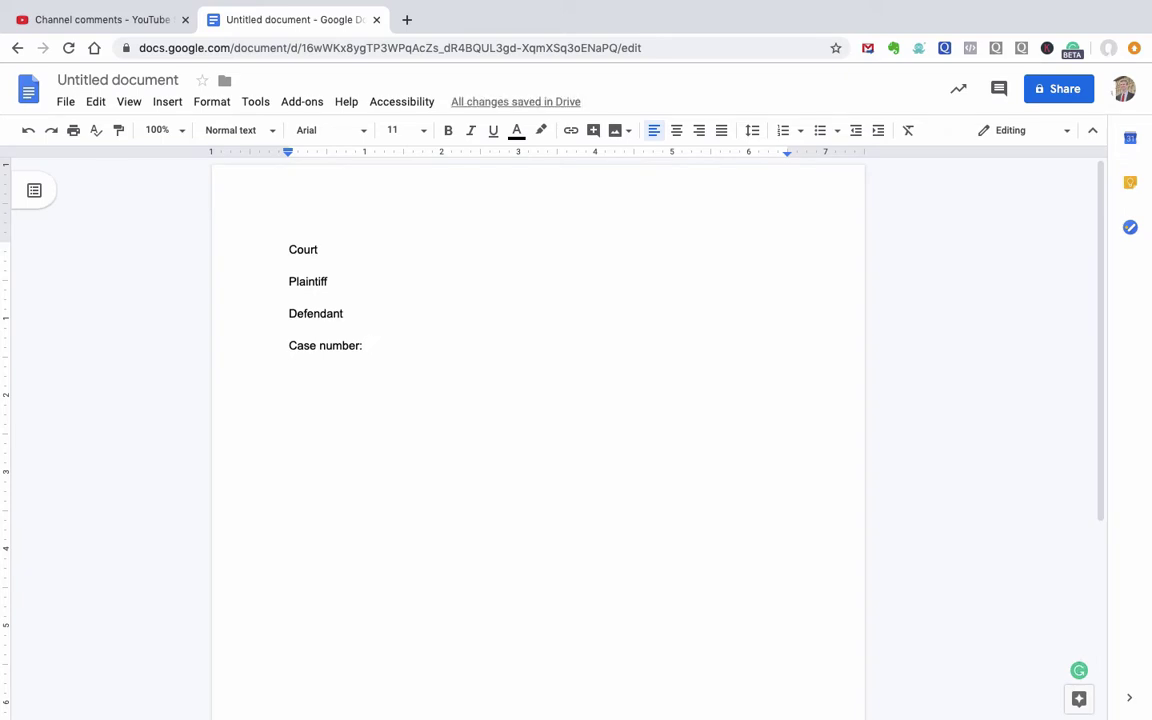
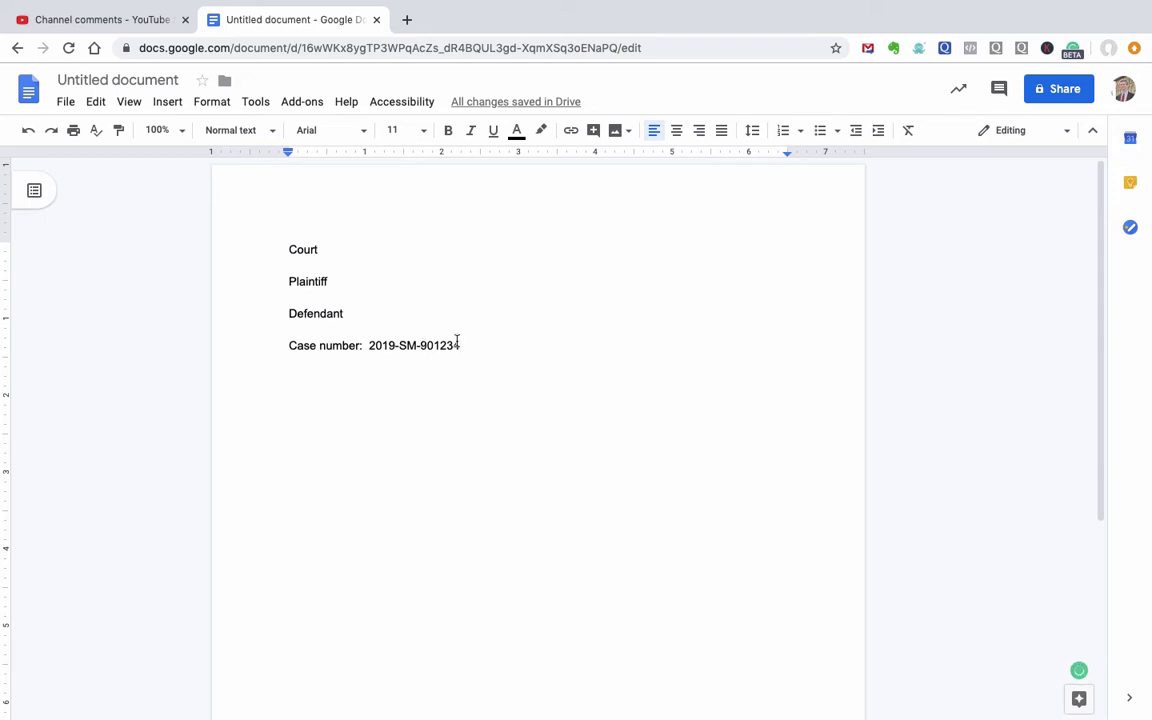
drag(465, 345, 366, 345)
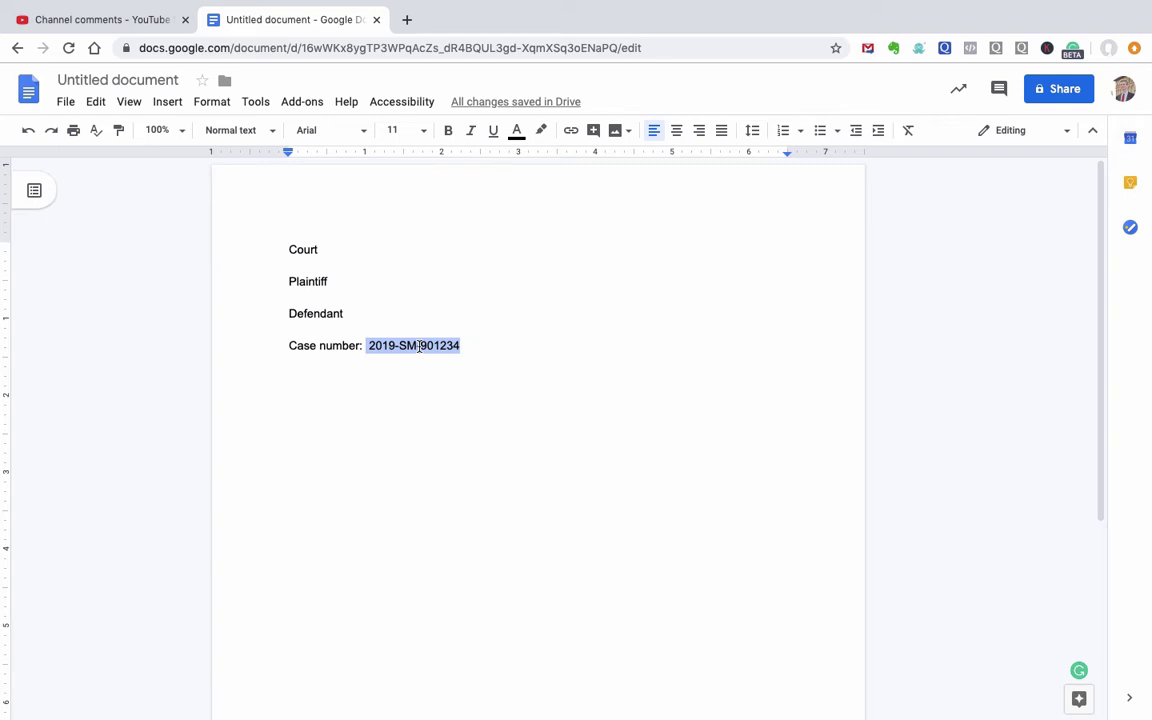
Step: Add the 'Motion To Dismiss' title, then type 'Lawsuit was filed against me on xxxxx' below it
click(452, 398)
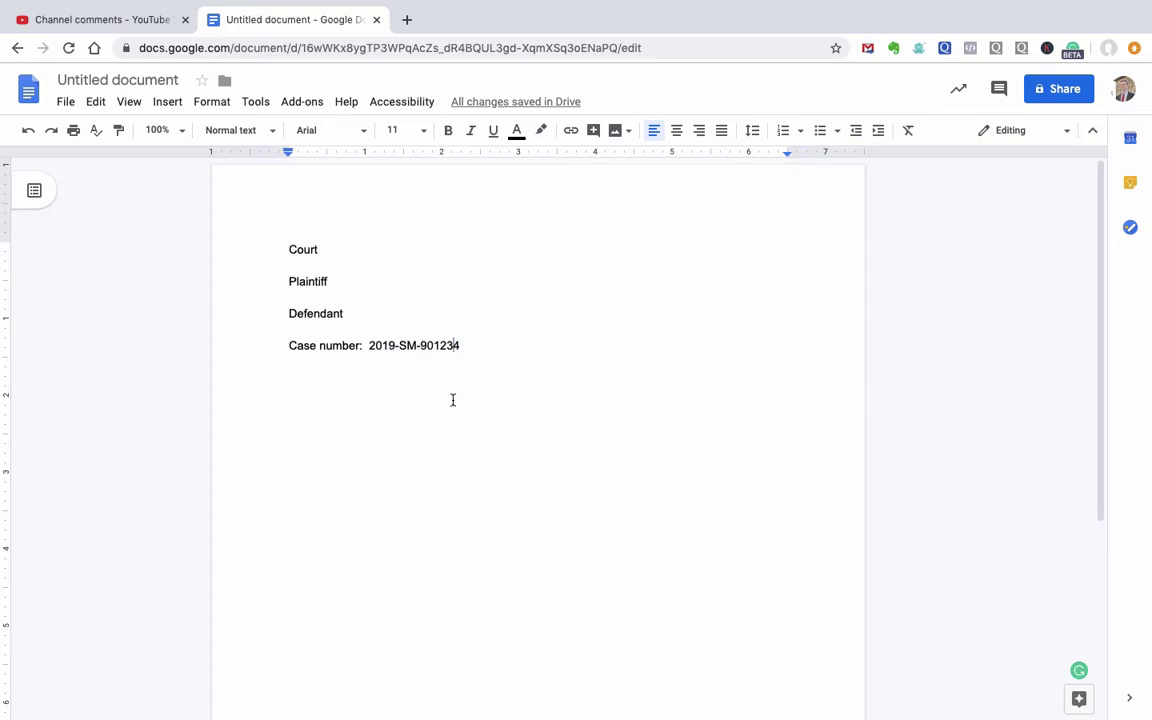
key(Return)
key(Return)
text(Moti)
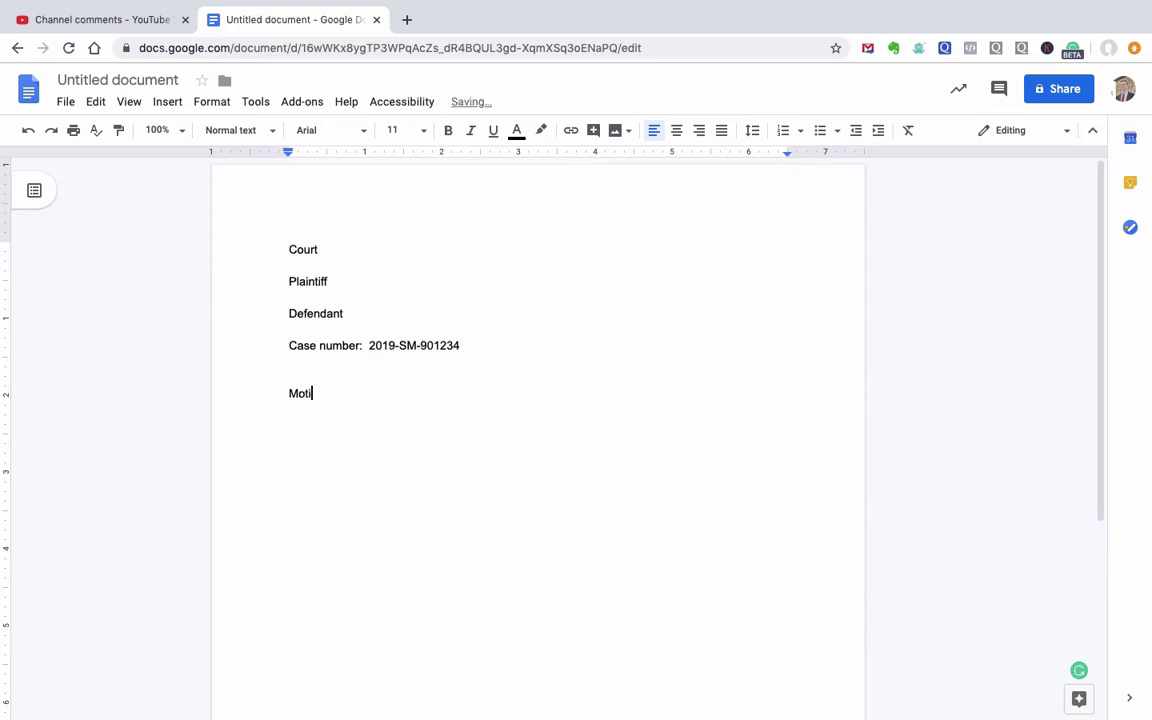
text(on To Dismiss)
key(Return)
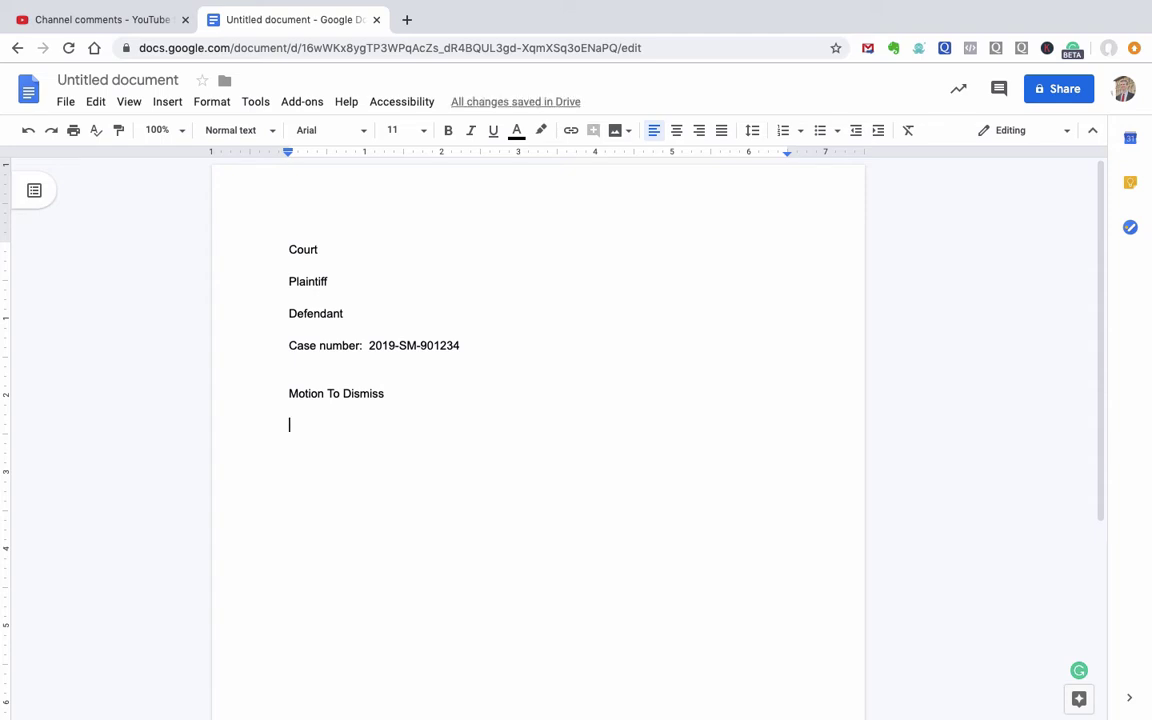
text(Laws)
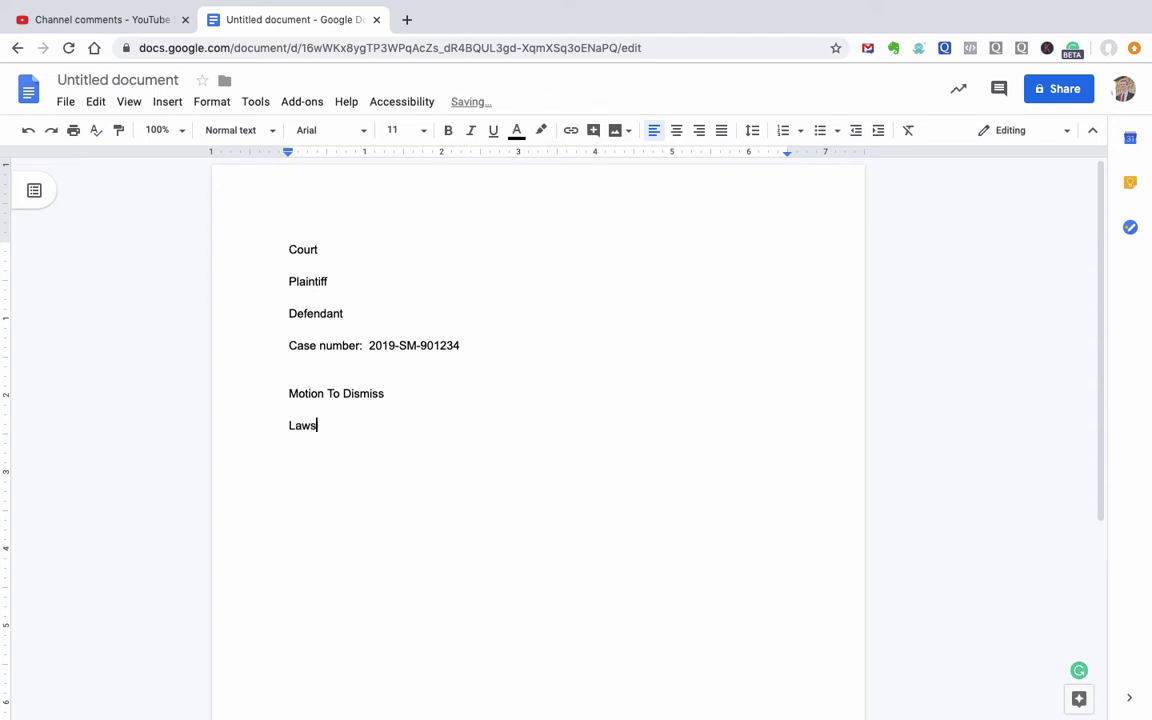
text(uit was filed aga)
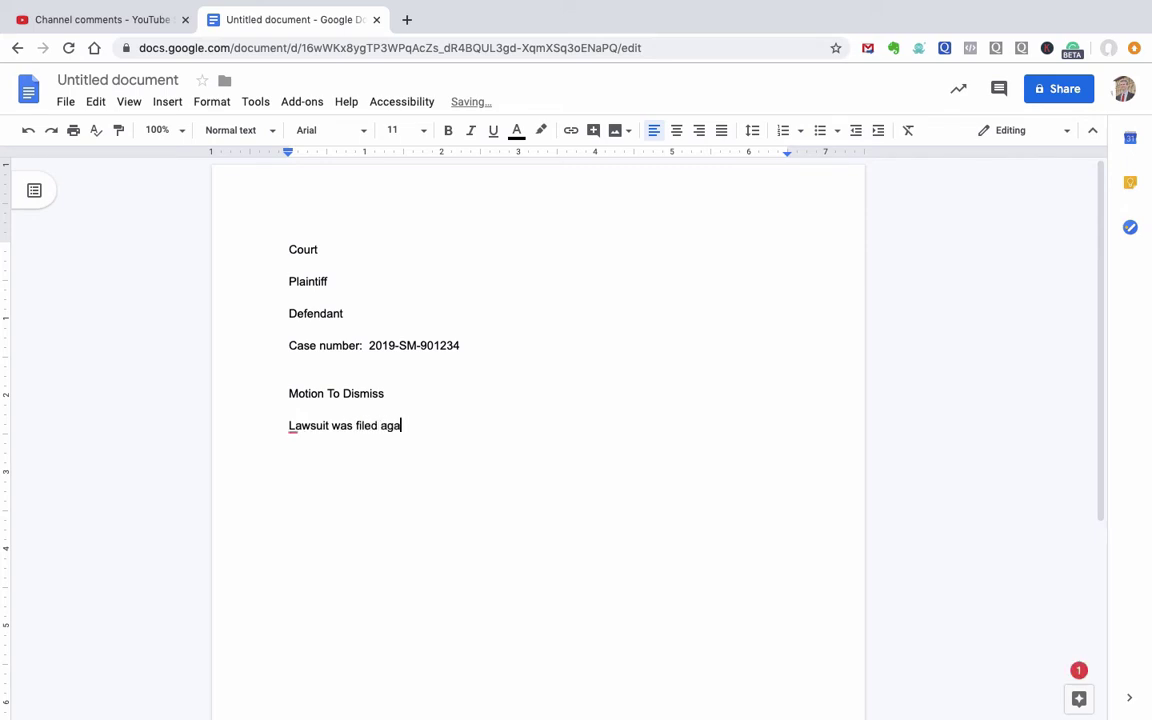
text(inst me on xxxxx)
Step: Start a 'Statute of limitations is' line and change the xxxxx lawsuit date to 2019
key(Return)
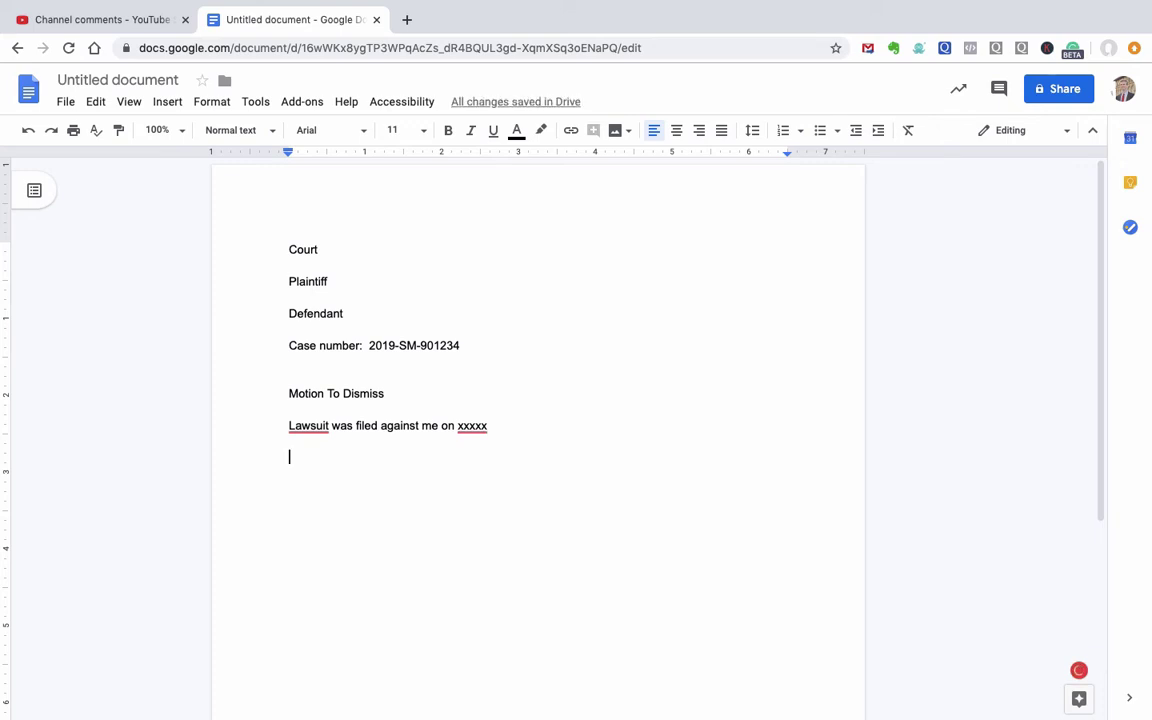
text(St)
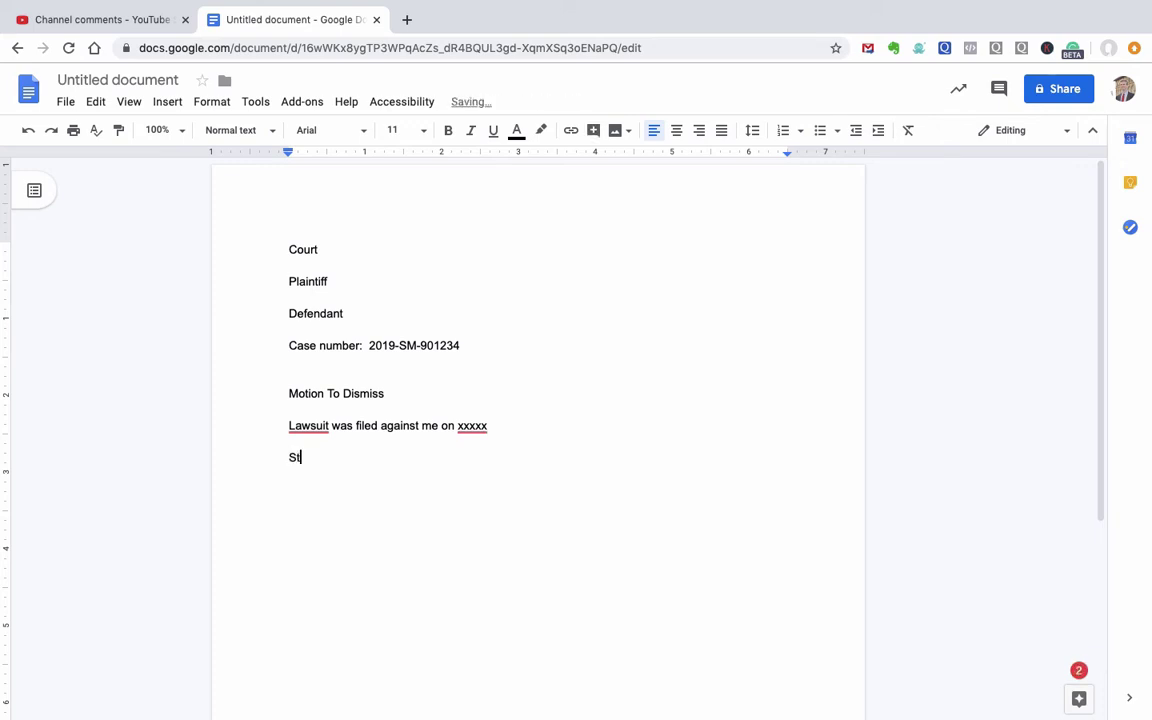
text(atute of limitations is)
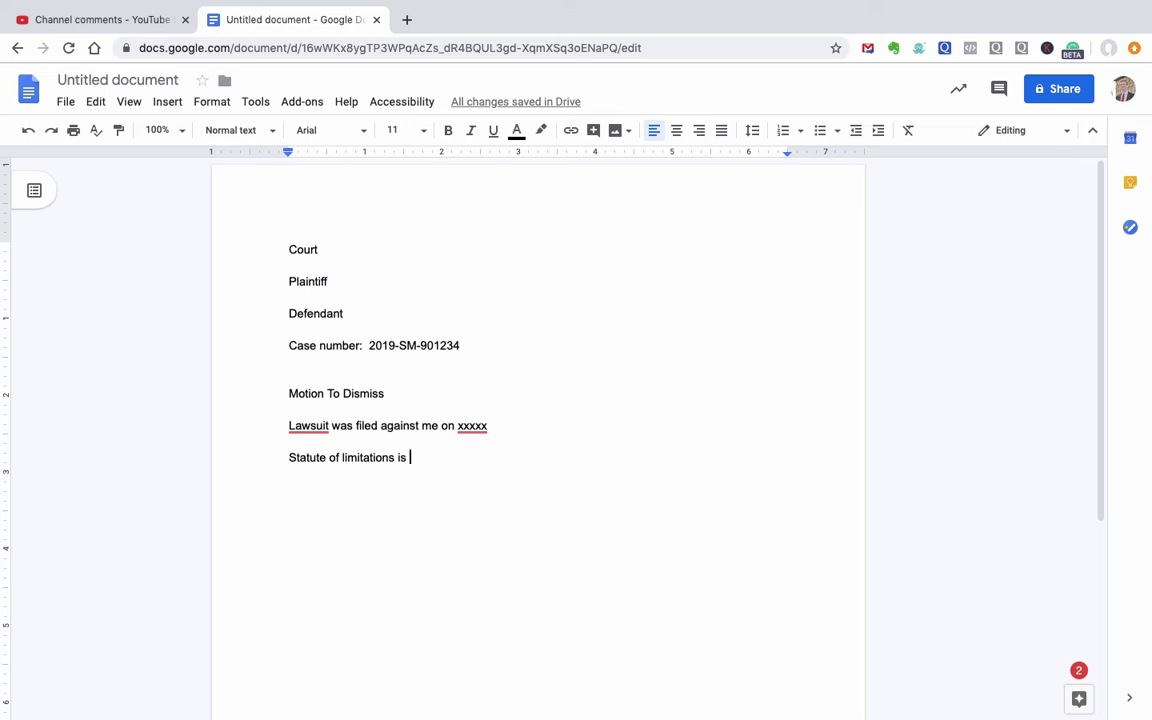
key(Return)
double_click(478, 425)
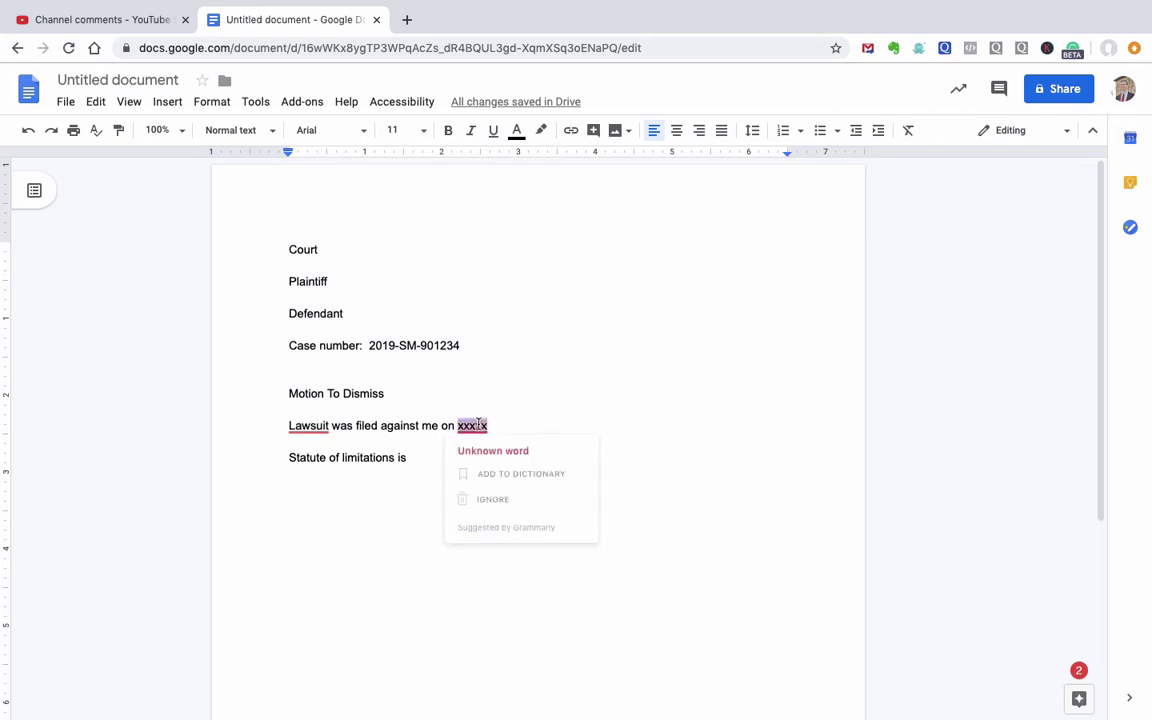
text(2011)
key(BackSpace)
key(BackSpace)
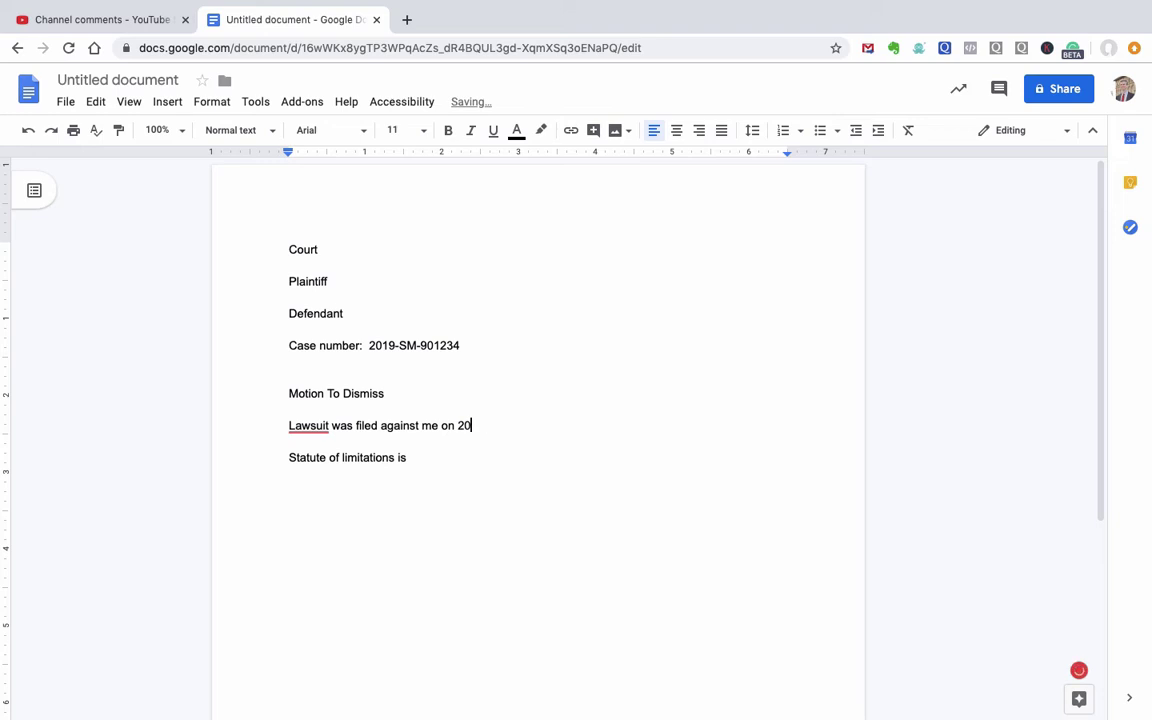
text(19)
Step: Complete the statute line with '6 years' and add 'Loan was breached in 2012.'
click(410, 457)
text(6 years)
key(Return)
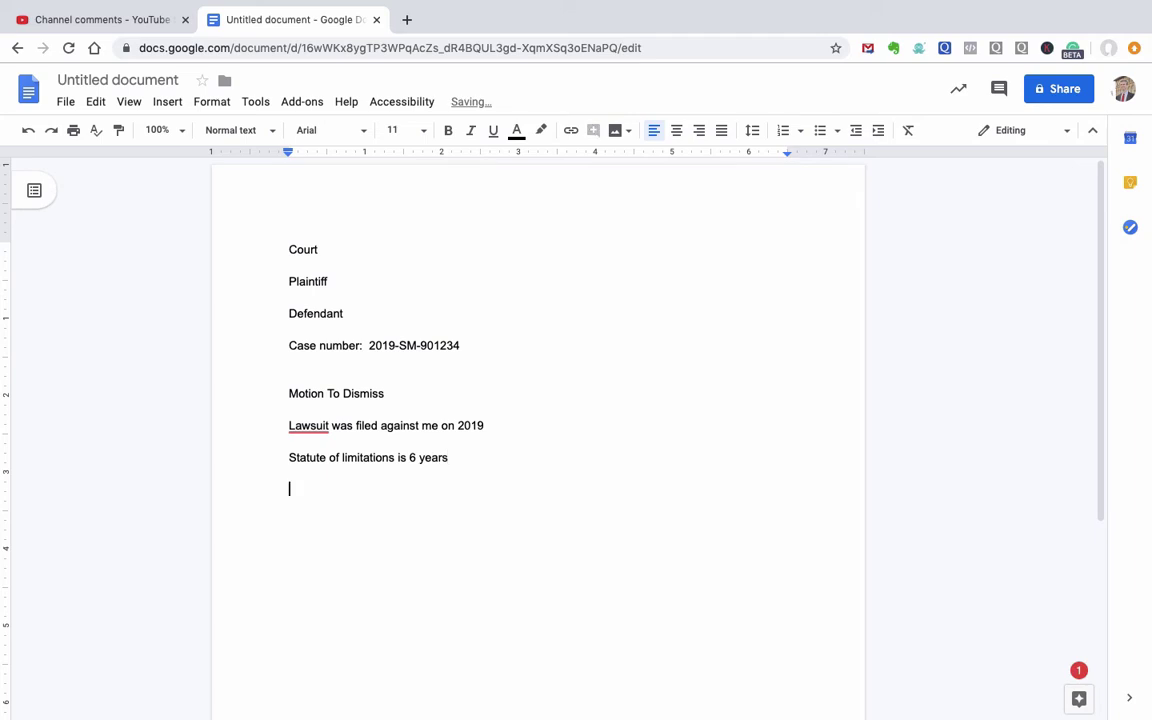
text(Loan was breached on)
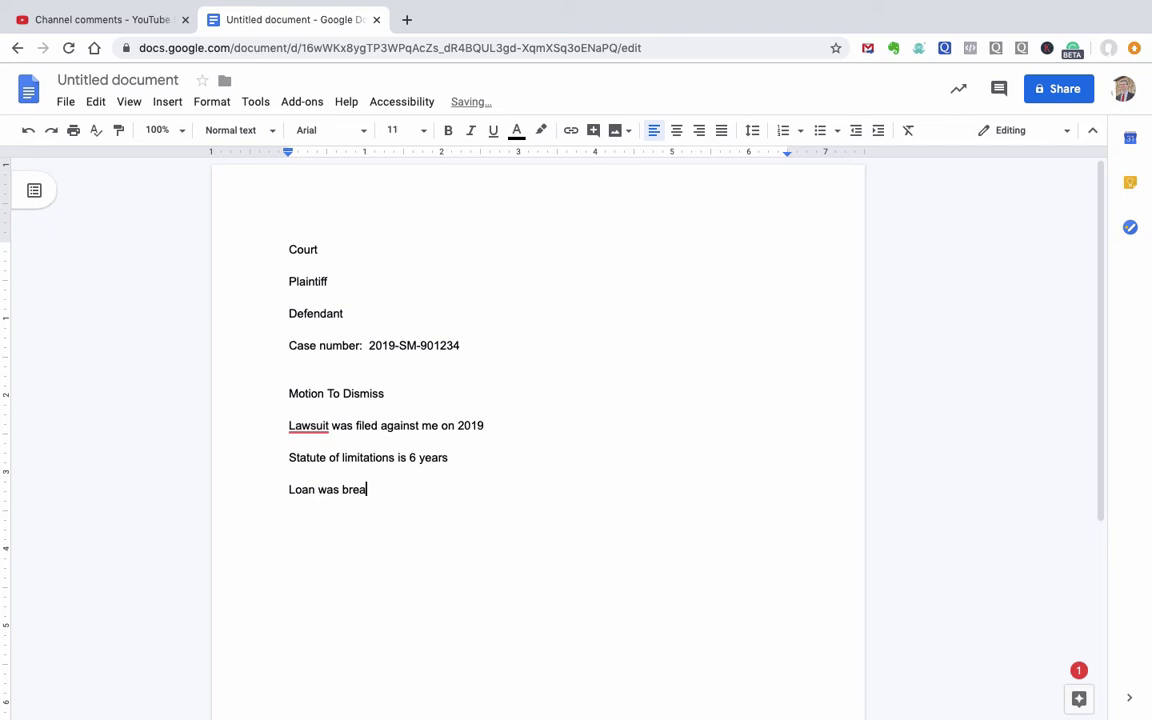
key(BackSpace)
key(BackSpace)
key(BackSpace)
text(in 2012.)
key(Return)
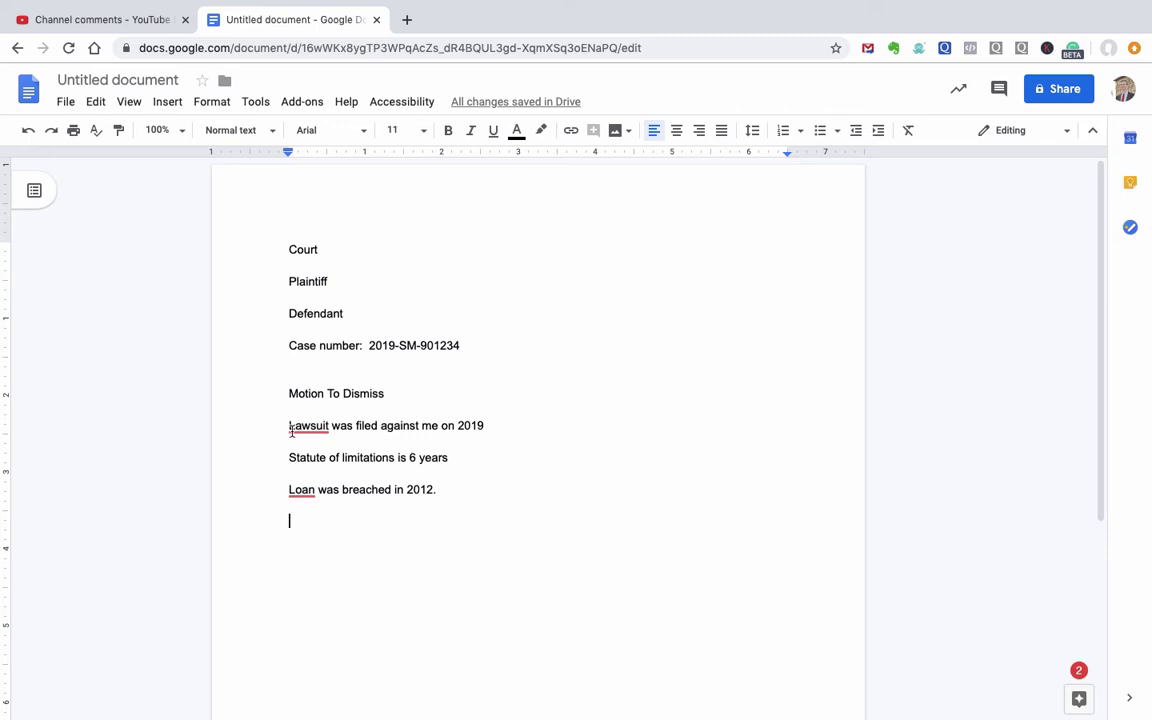
Step: Insert 'Defendant's' before the title, correcting the 'Defedant's' misspelling
click(289, 394)
text(Defed)
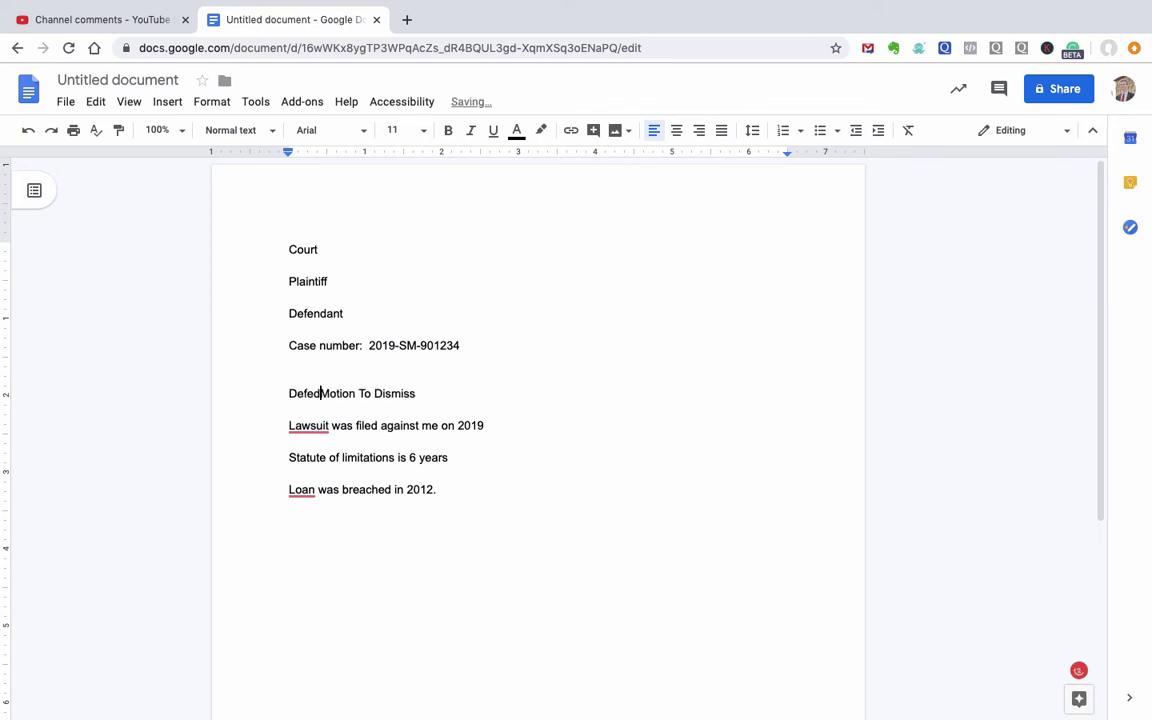
text(ant's)
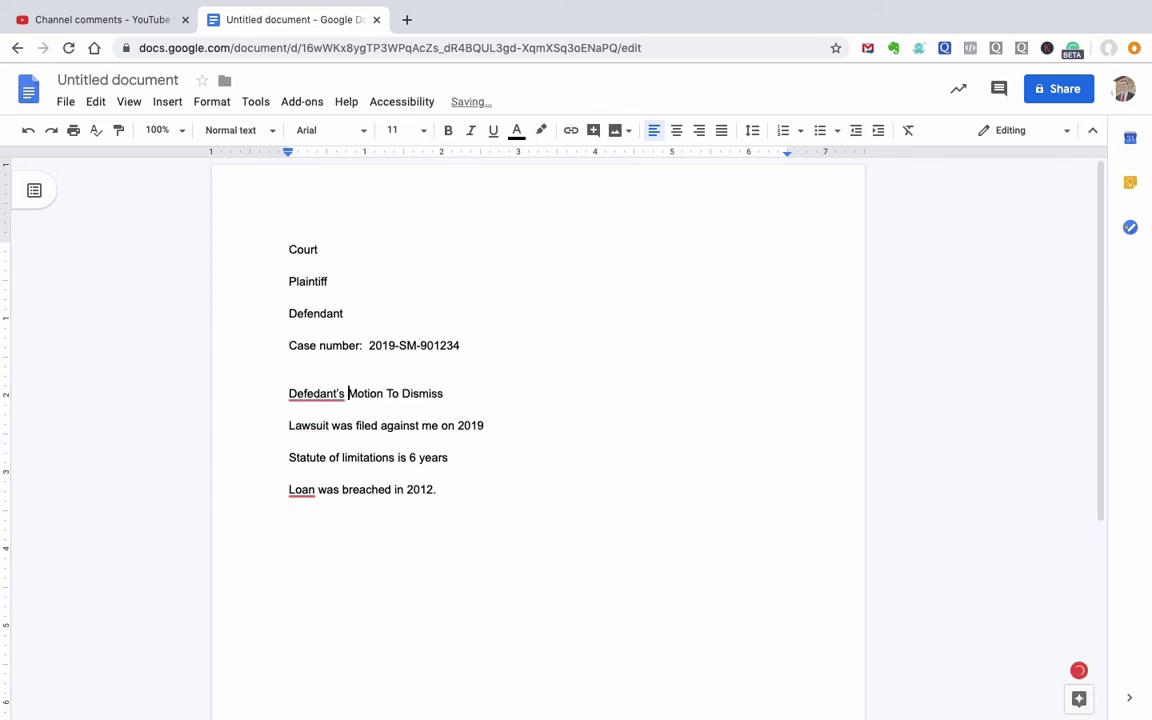
click(318, 394)
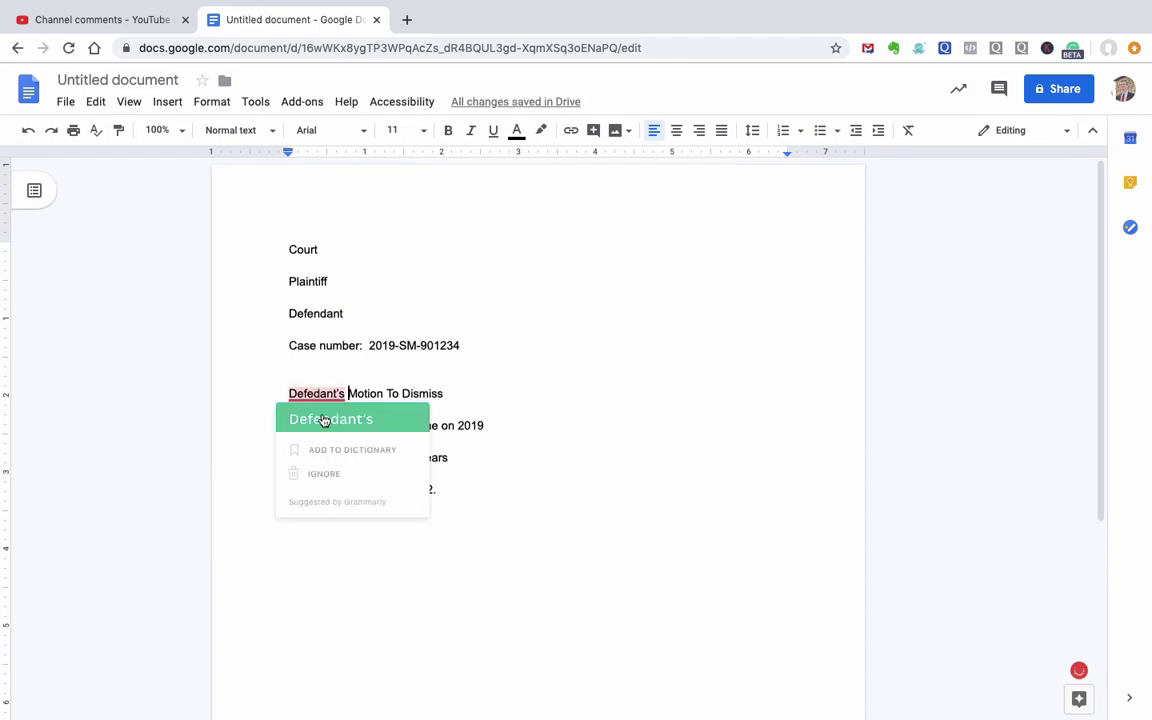
click(322, 413)
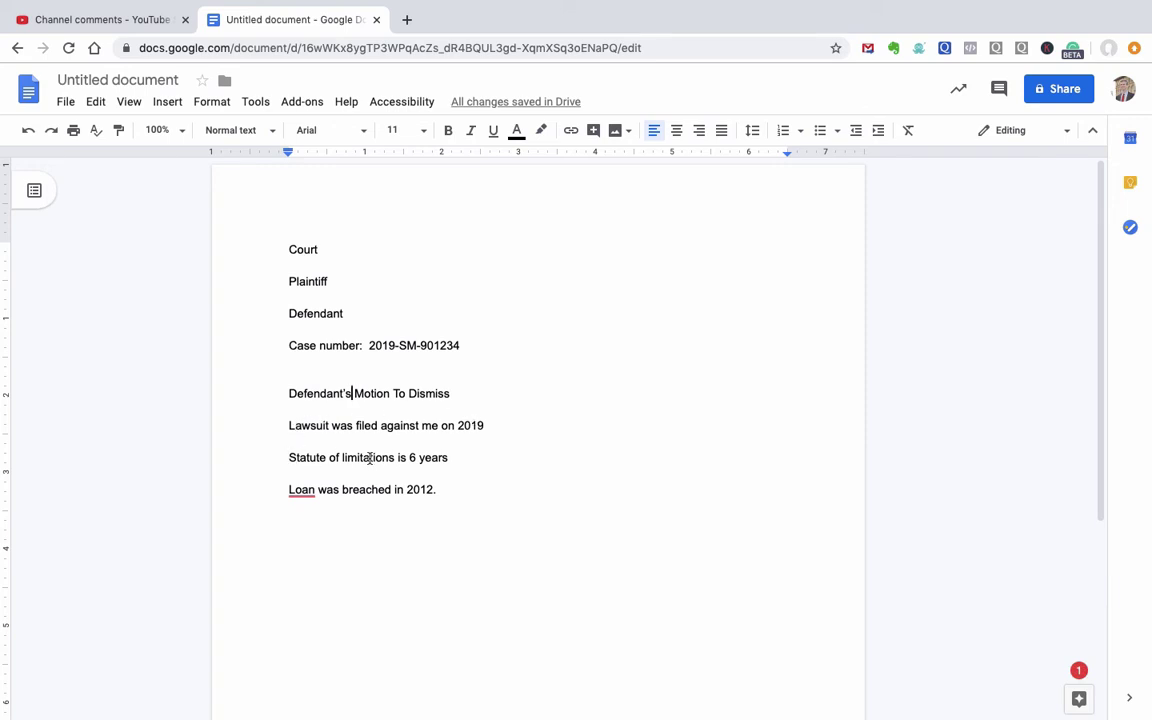
Step: Append 'according to section xxxxx' to the 'Statute of limitations is 6 years' line
click(466, 455)
text(accor)
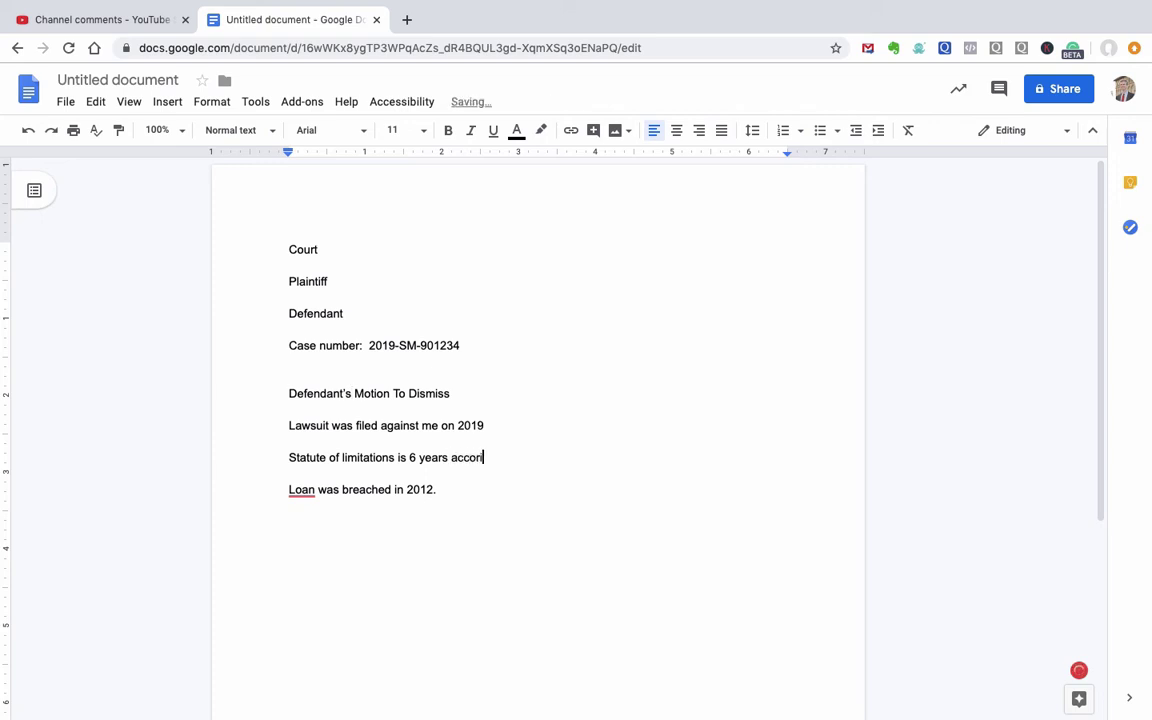
text(ding to section xxxxx)
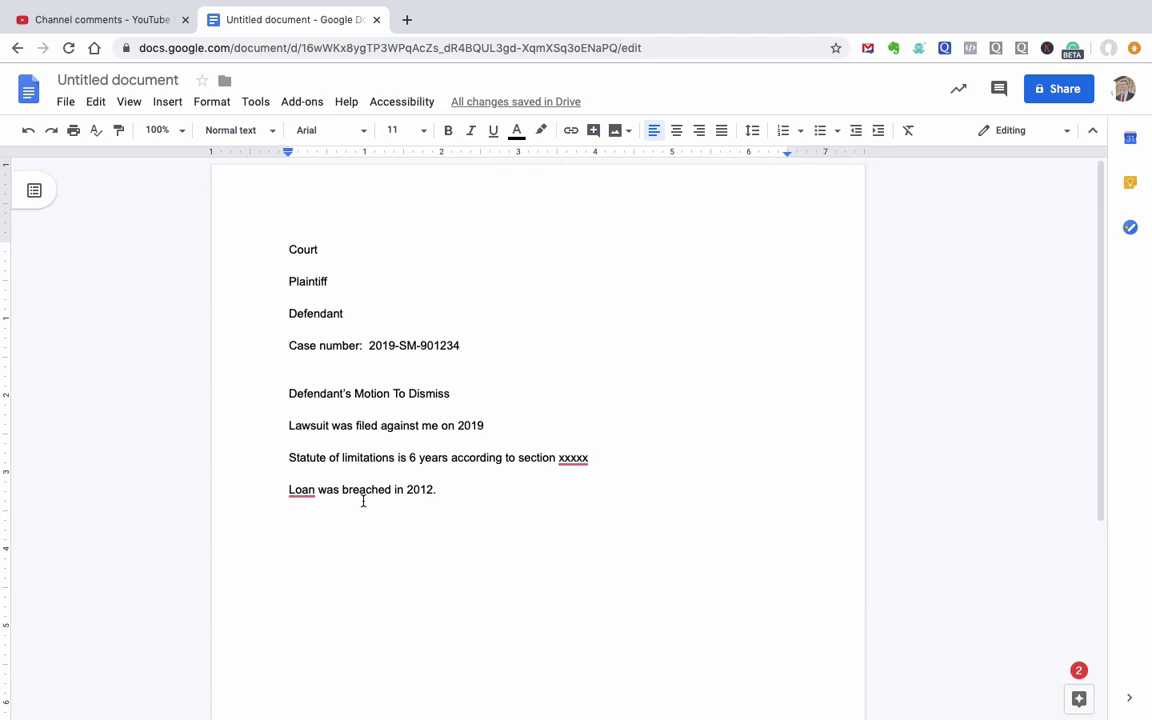
Step: Add 'Sign and date it' below the loan sentence, then 'Cert of Service' after a blank line
click(486, 497)
key(Return)
key(Return)
text(Sign)
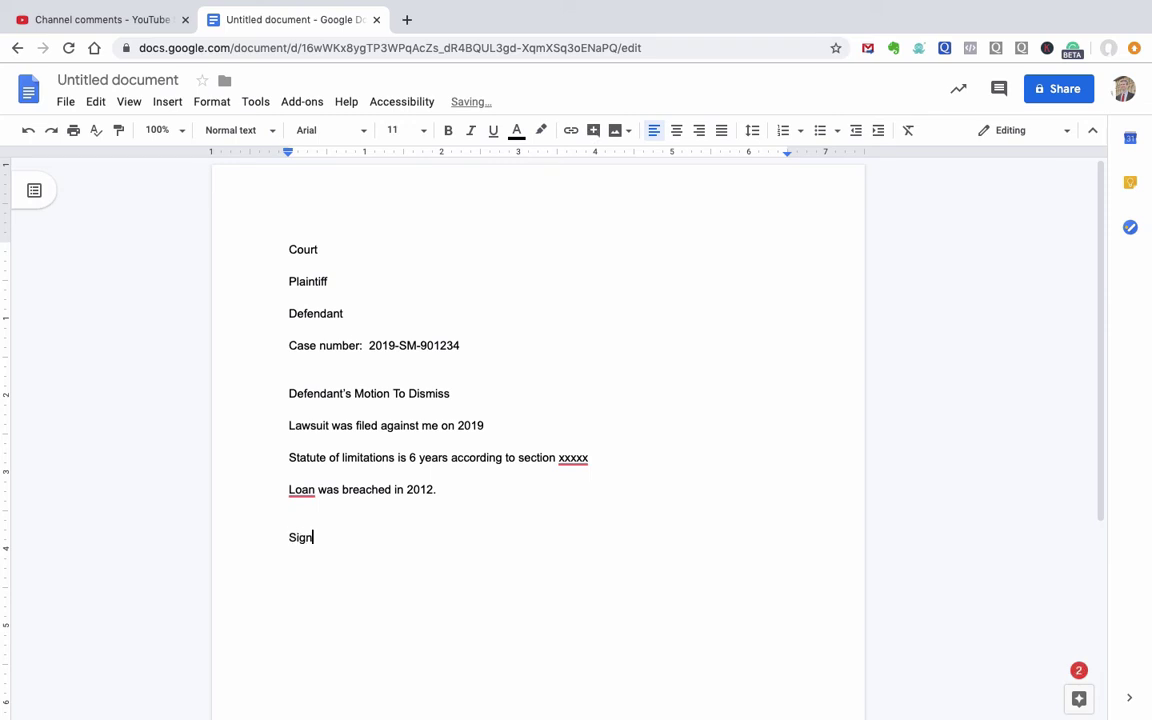
text( and date it)
key(Return)
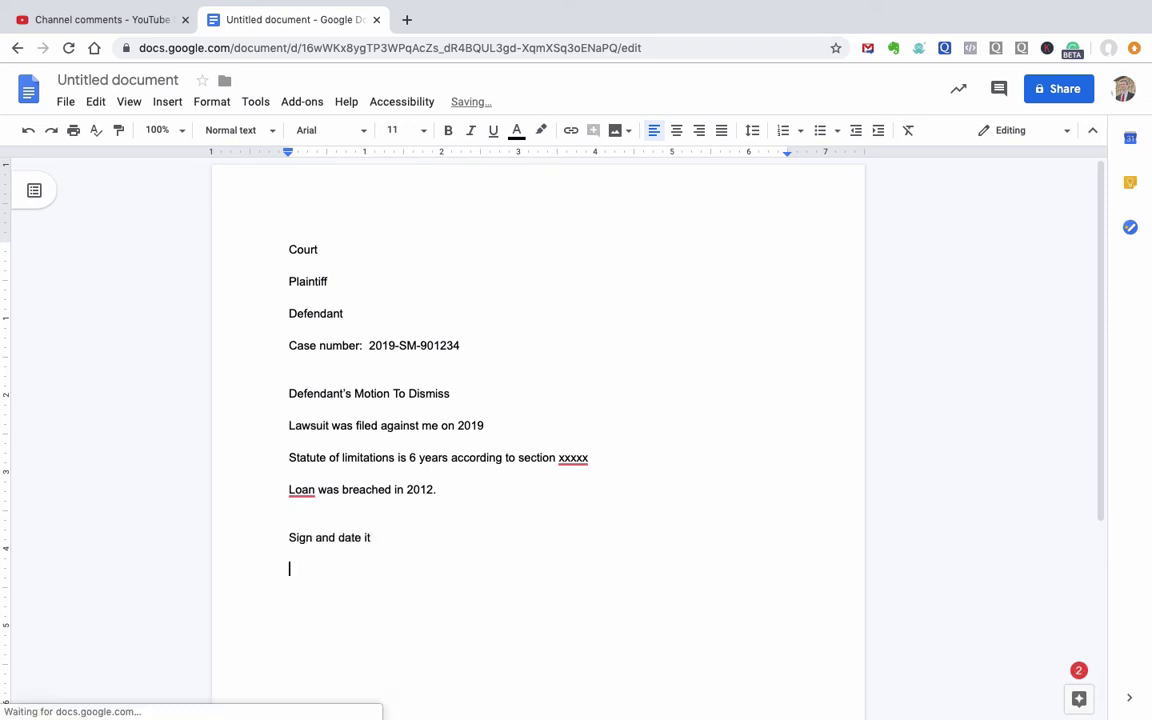
key(Return)
text(Cert of )
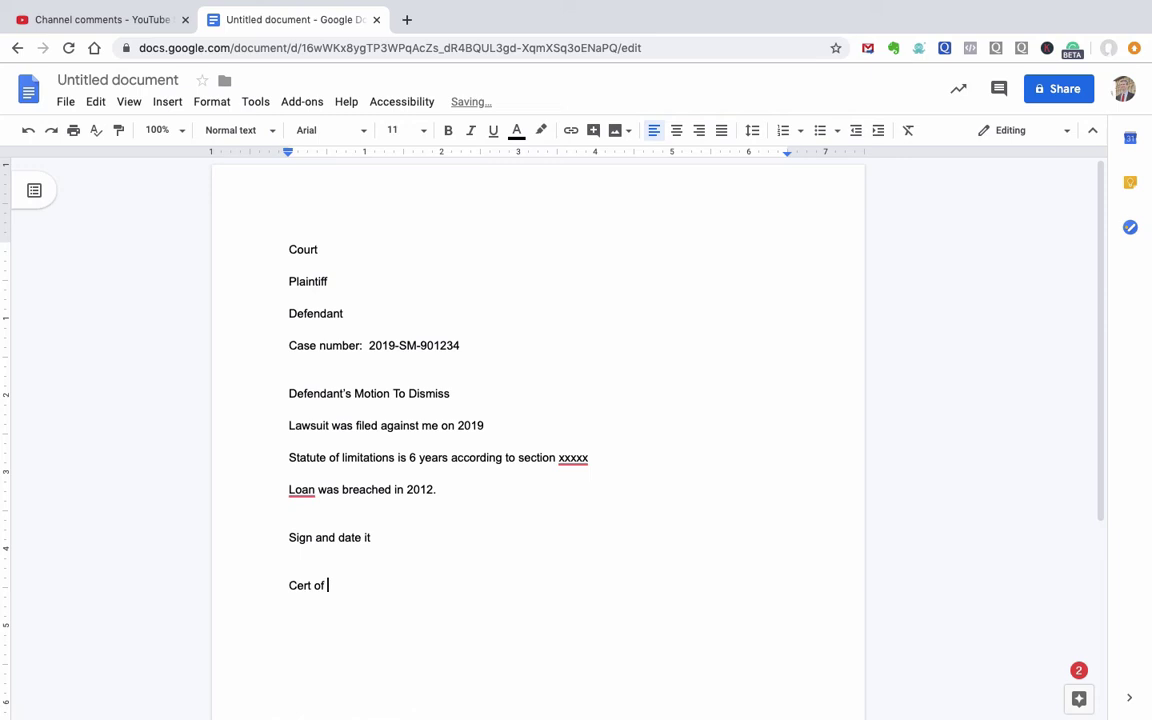
text(Service)
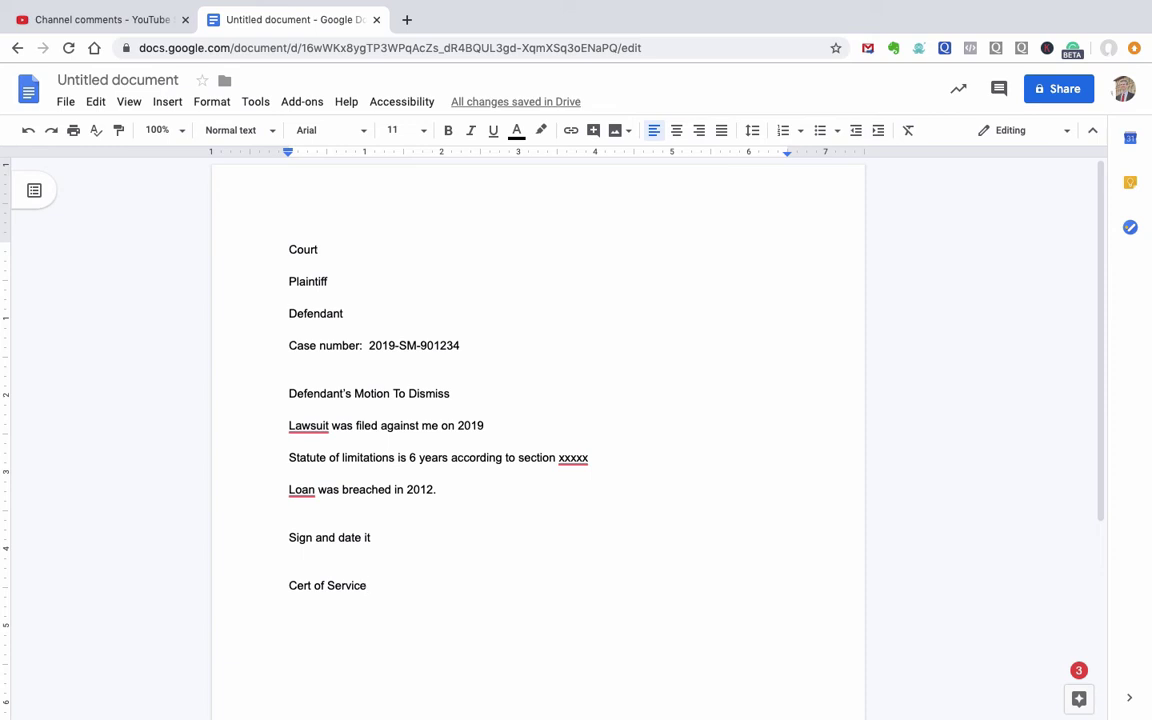
click(131, 22)
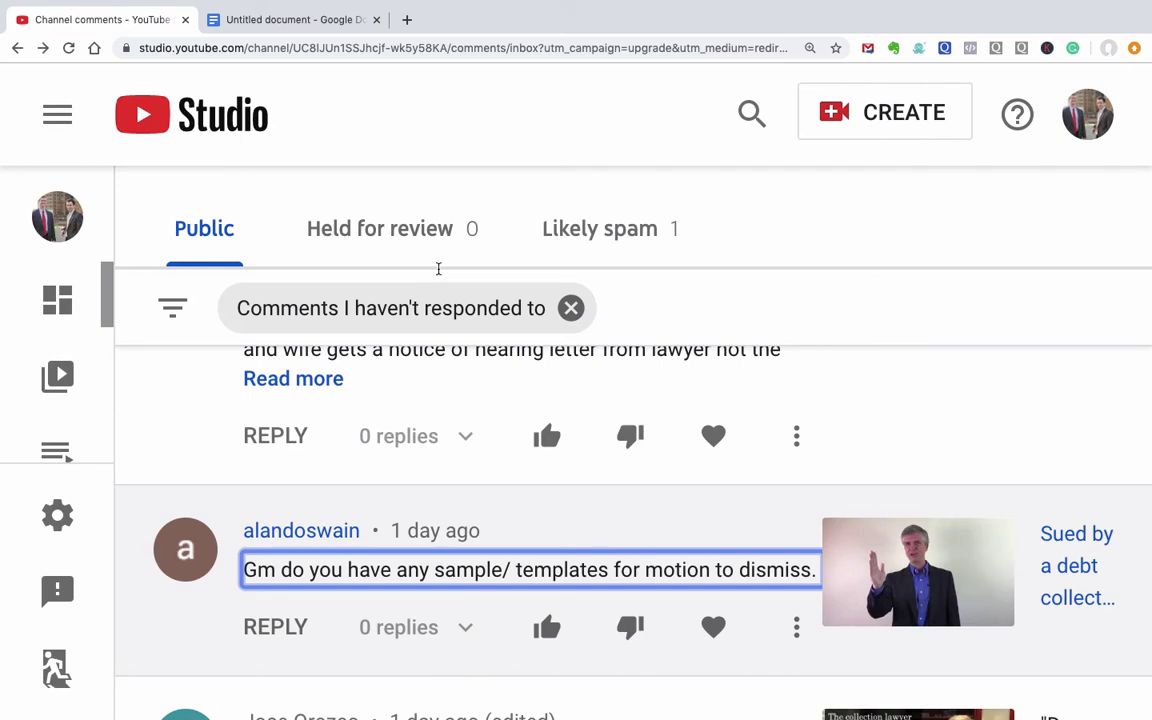